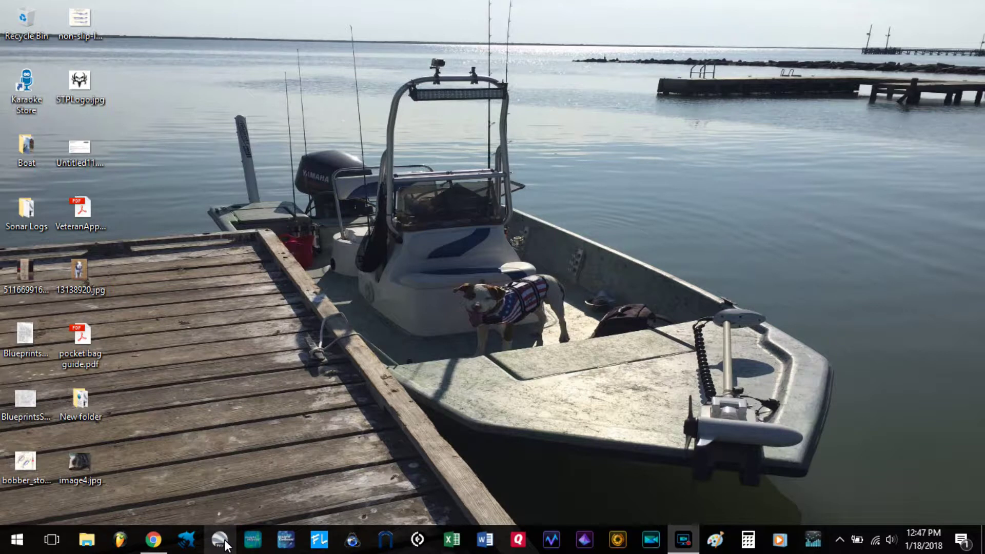
# - Launch Google Earth Pro and open the Baffin Bay workspace in ReefMaster
pyautogui.click(224, 543)
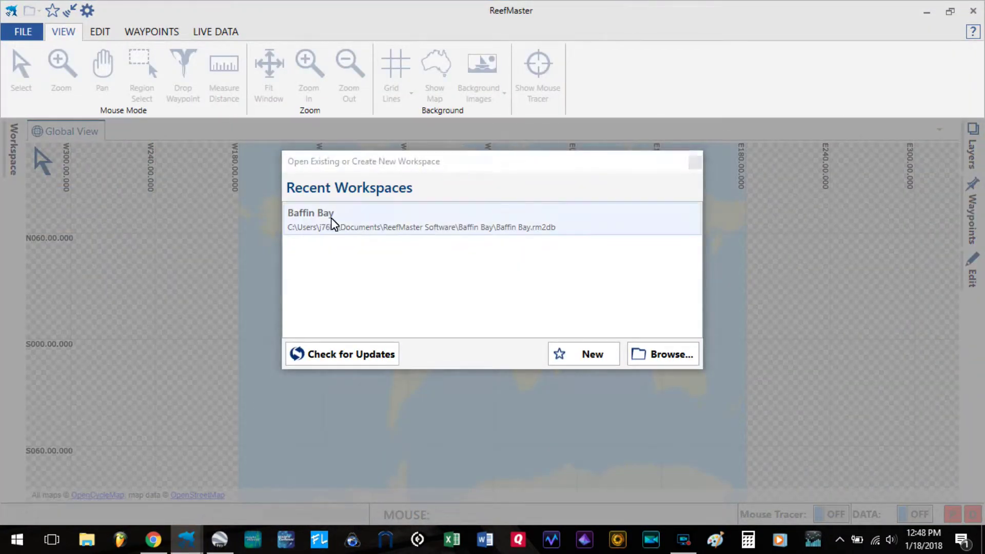
pyautogui.click(321, 222)
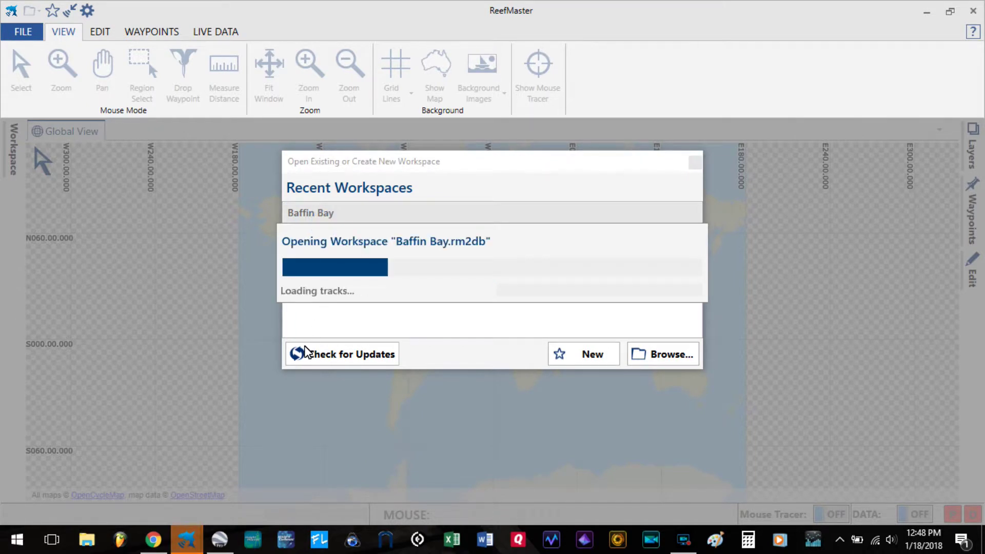
pyautogui.click(221, 541)
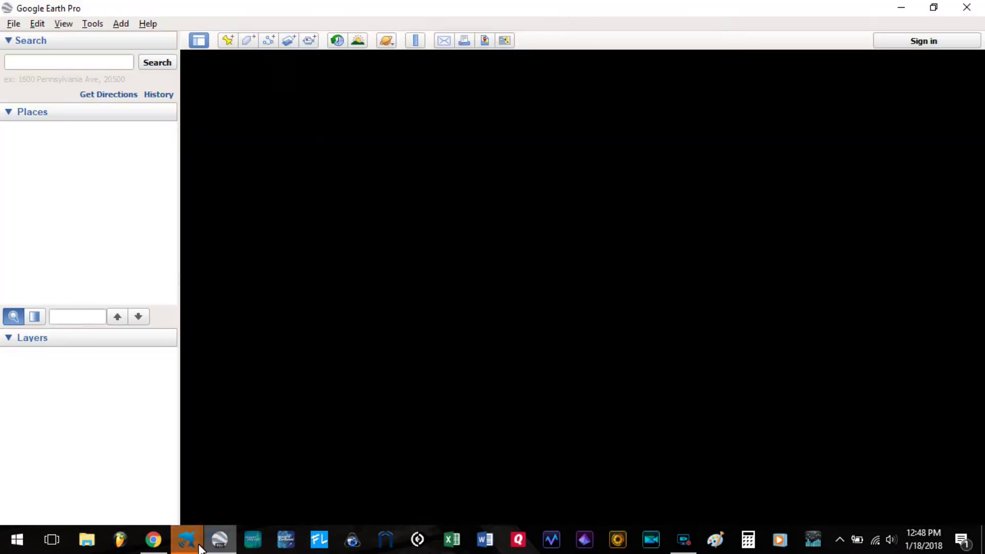
# - Return to ReefMaster once the Baffin Bay workspace finishes loading
pyautogui.moveTo(186, 543)
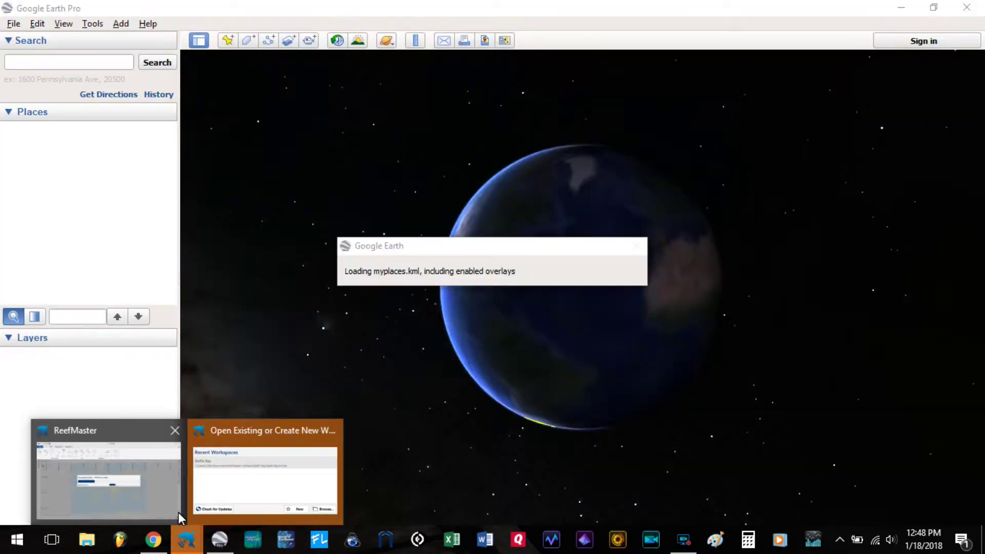
pyautogui.click(168, 487)
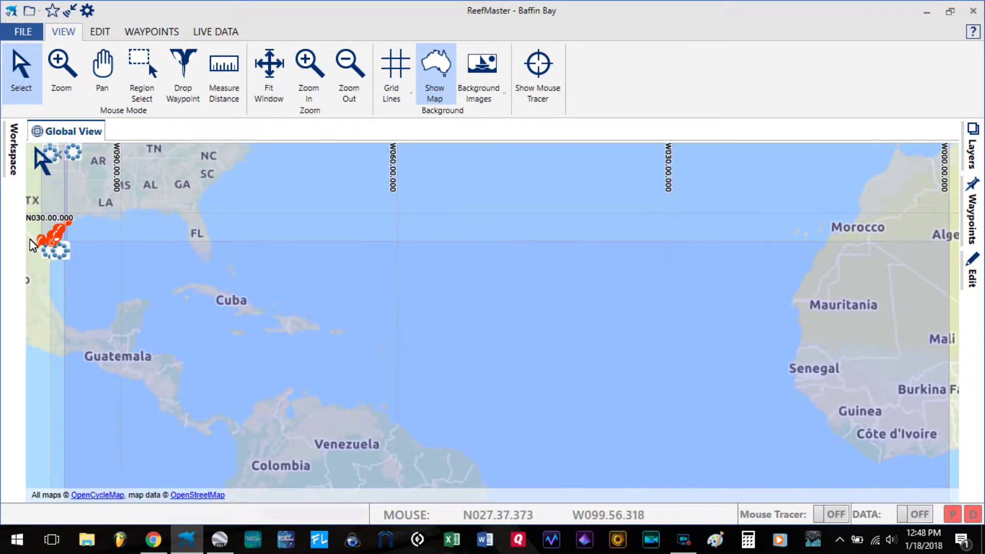
pyautogui.scroll(1, 31, 243)
# - Open the Kpier map project and frame its 0–6 ft depth contours
pyautogui.moveTo(21, 149)
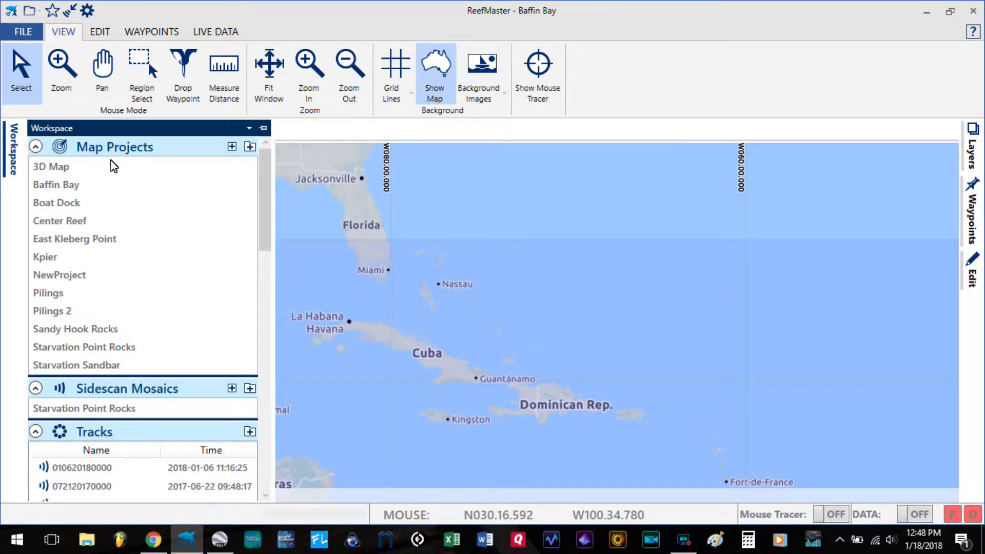
pyautogui.click(48, 261)
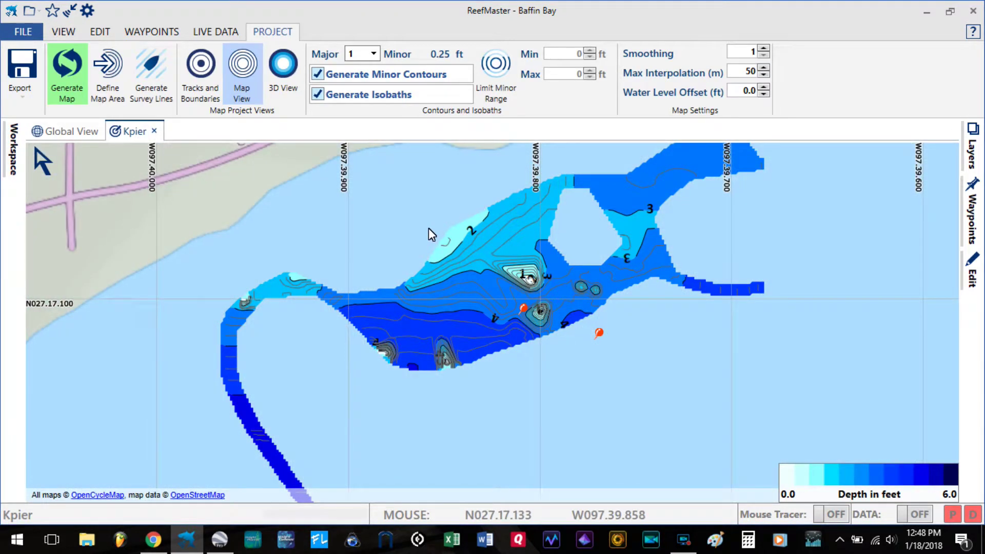
pyautogui.scroll(-2, 431, 234)
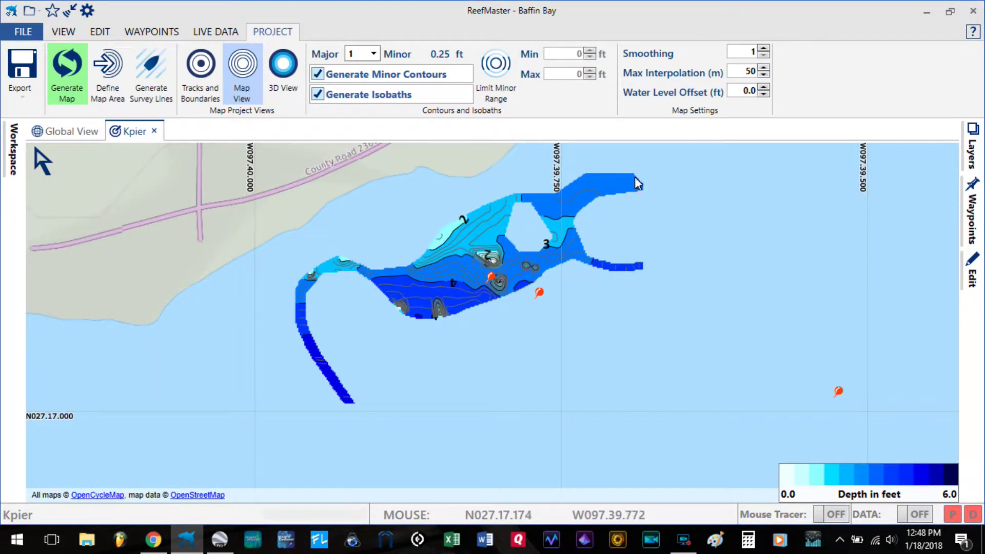
pyautogui.scroll(2, 484, 281)
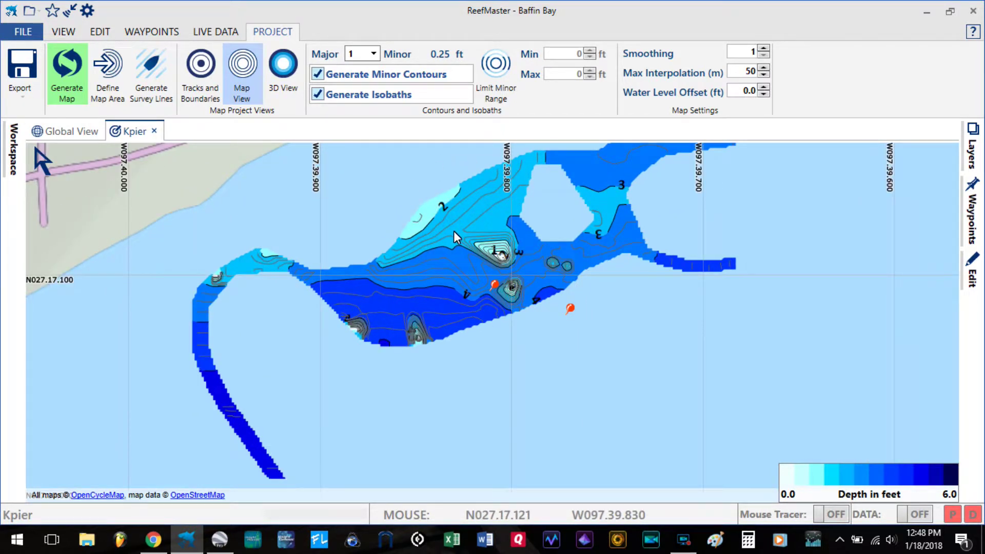
pyautogui.click(20, 77)
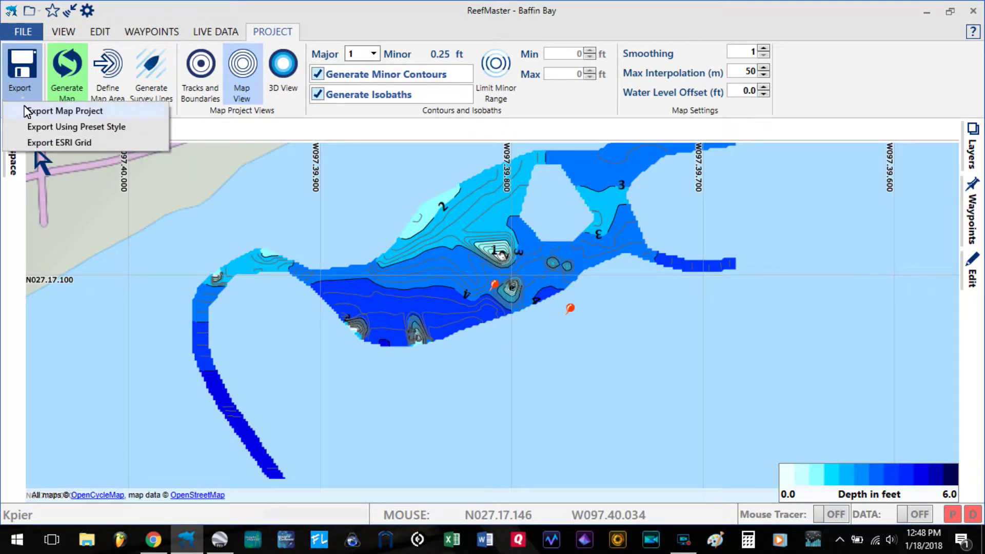
# - Export the map using the Google Earth Vector Map preset style
pyautogui.click(44, 128)
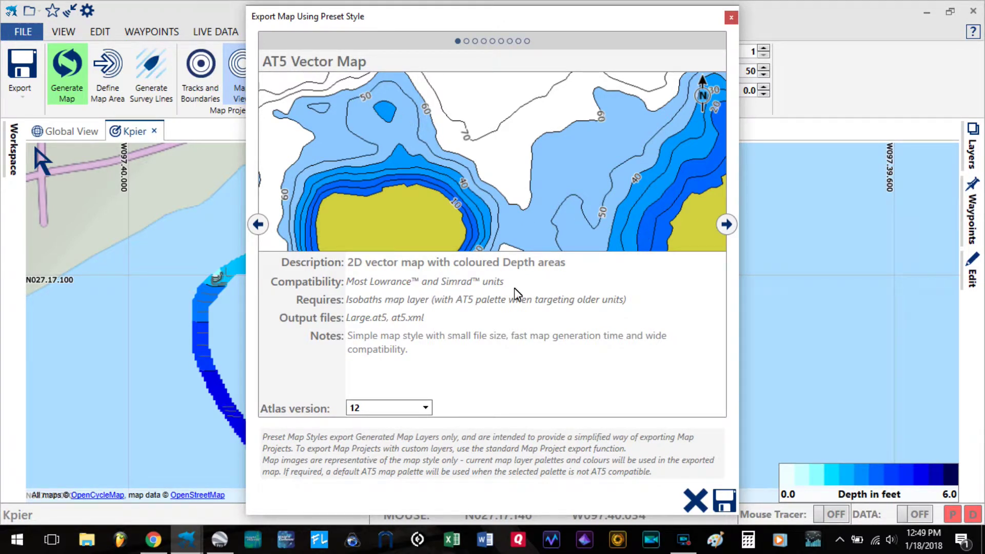
pyautogui.click(726, 225)
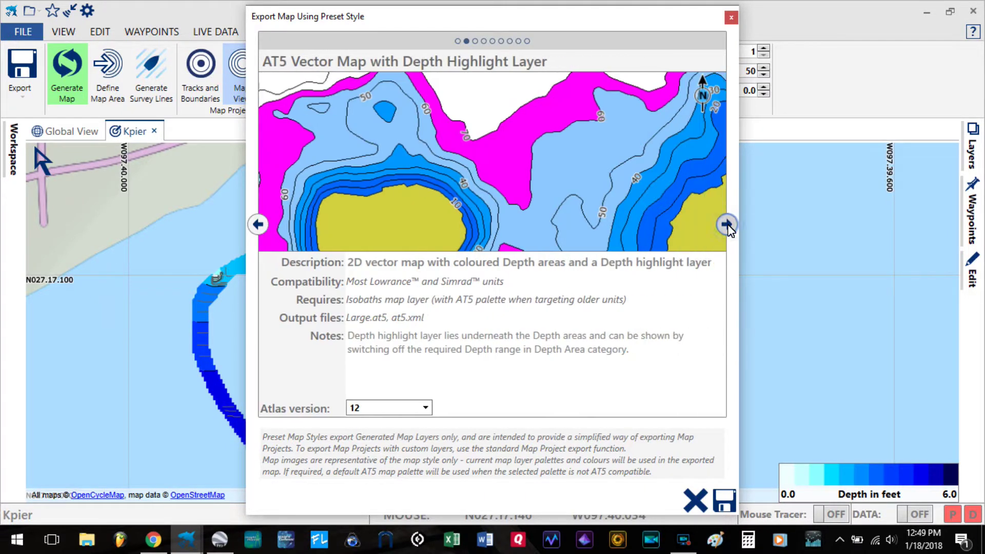
pyautogui.click(726, 225)
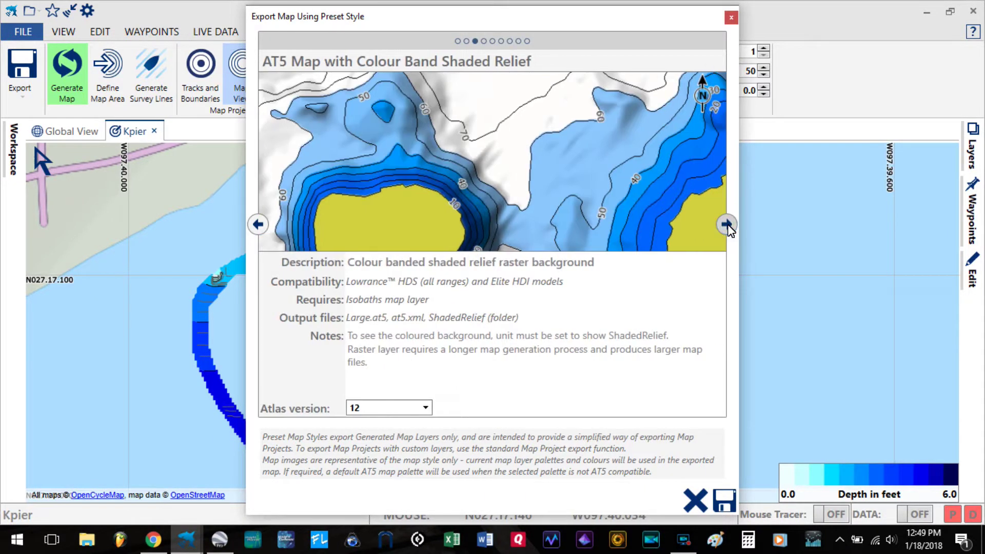
pyautogui.click(726, 224)
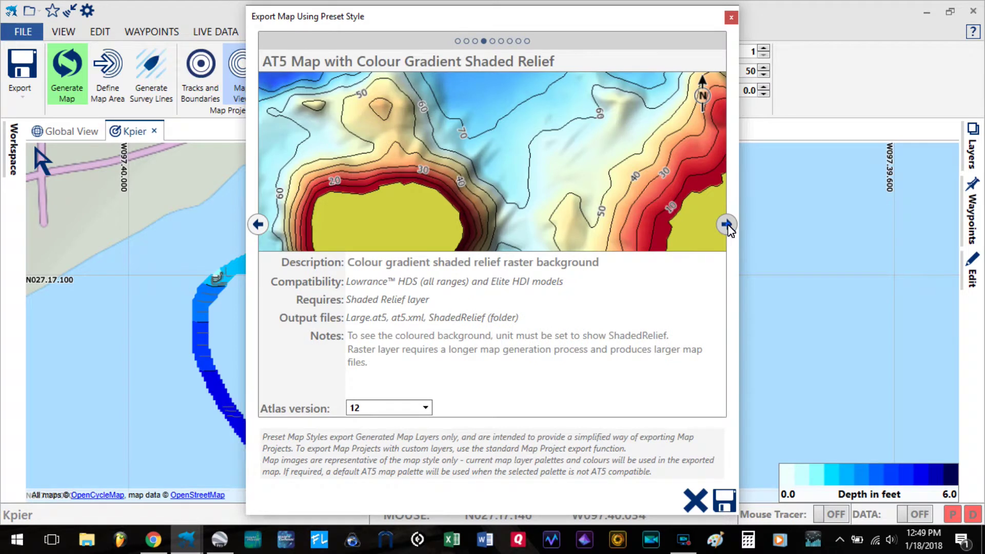
pyautogui.click(727, 225)
pyautogui.click(727, 225)
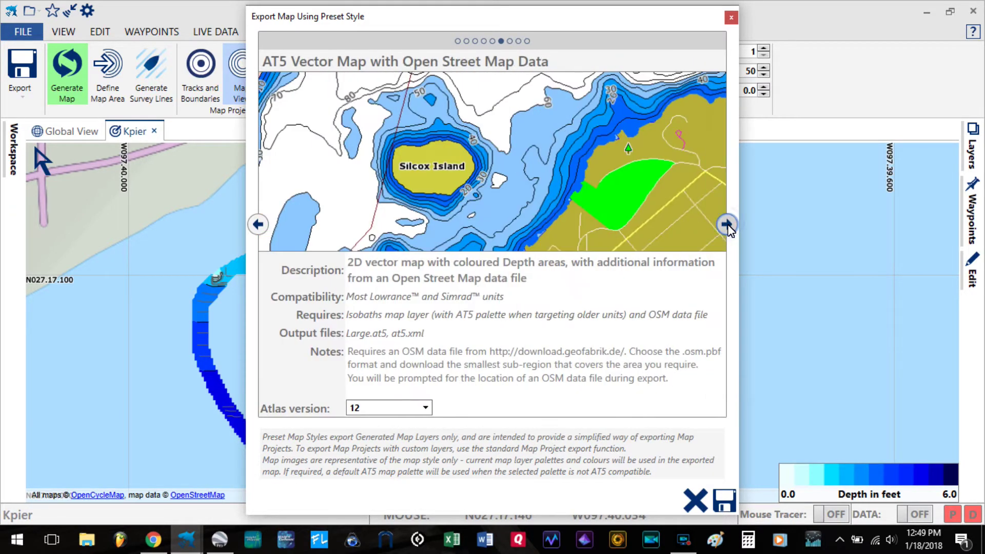
pyautogui.click(726, 225)
pyautogui.click(727, 225)
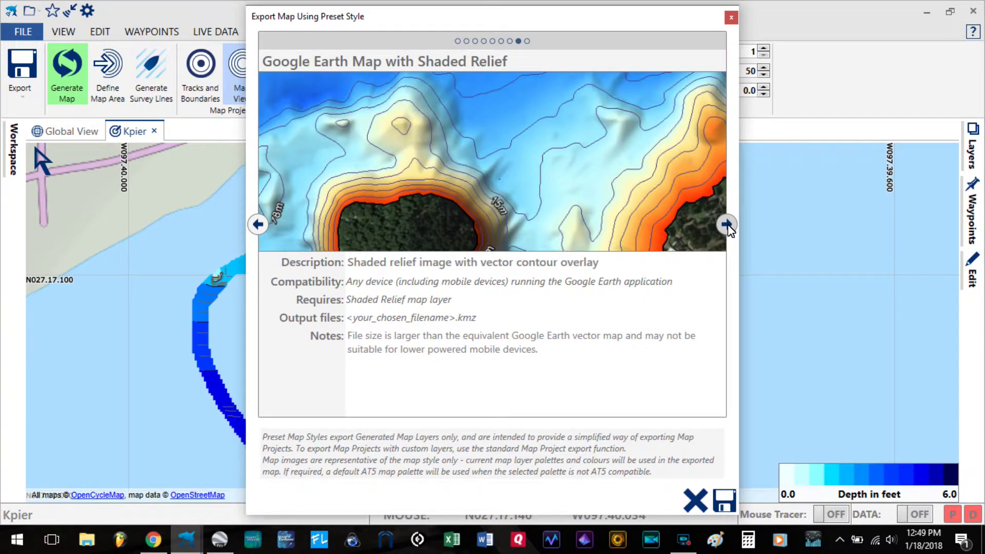
pyautogui.click(728, 225)
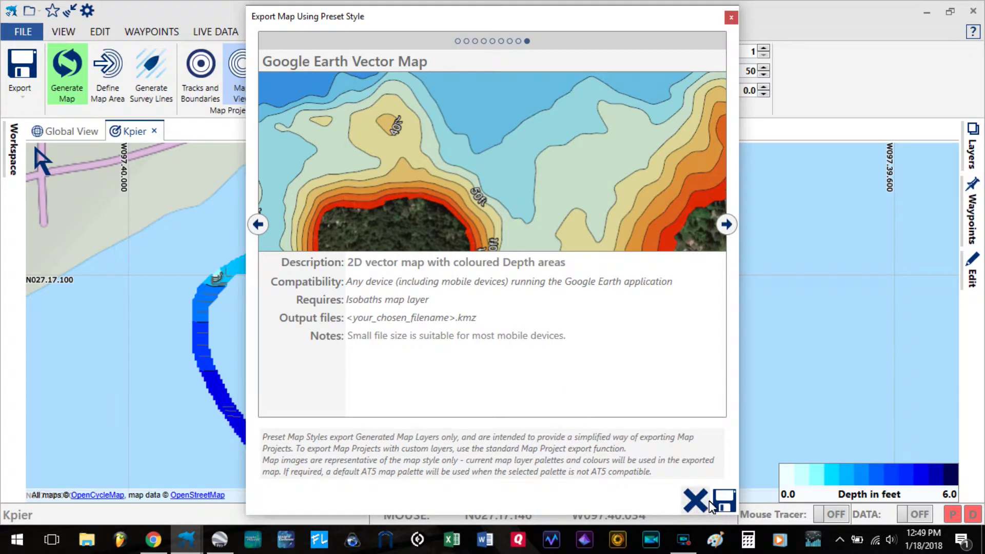
pyautogui.click(726, 505)
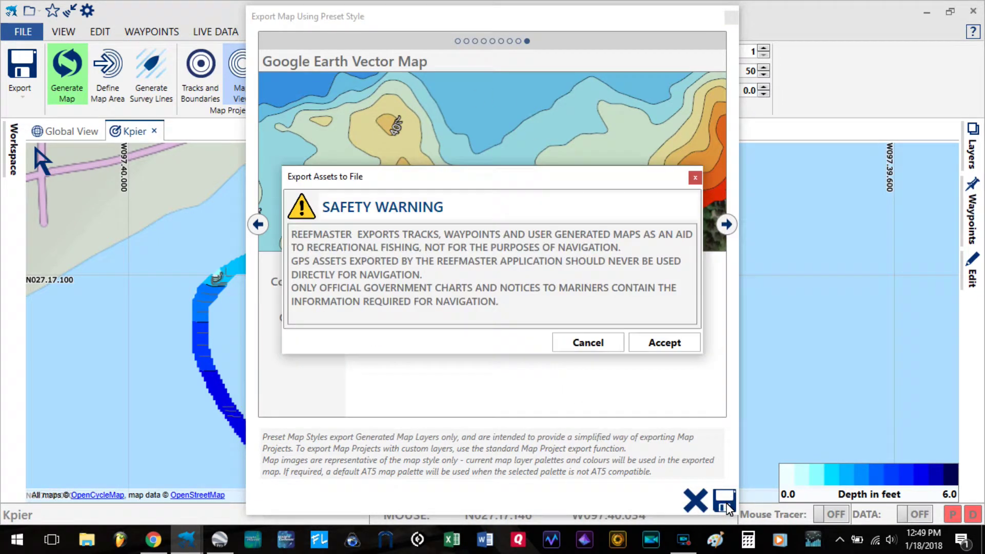
# - Accept the safety warning and save the export as Kpier.kmz in Desktop\New folder
pyautogui.click(663, 345)
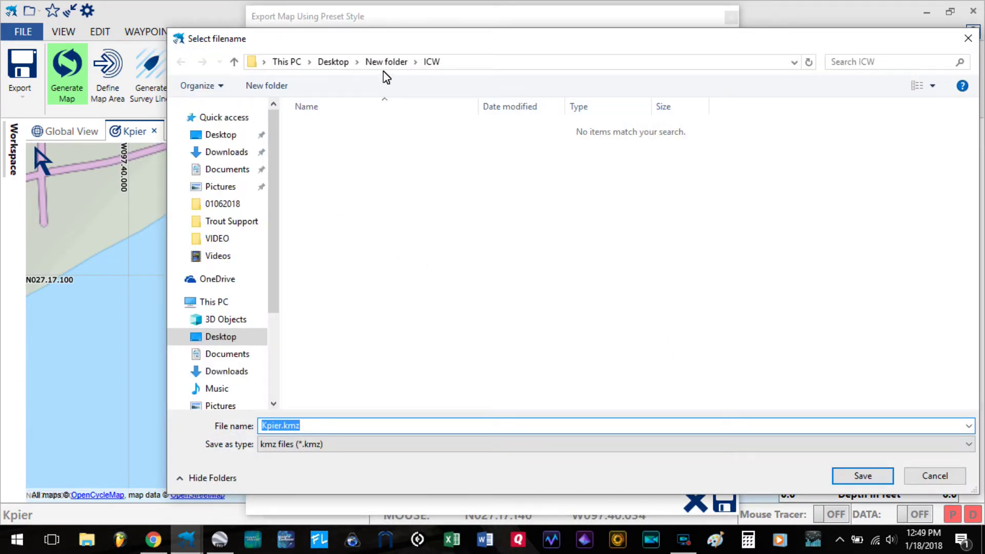
pyautogui.click(385, 62)
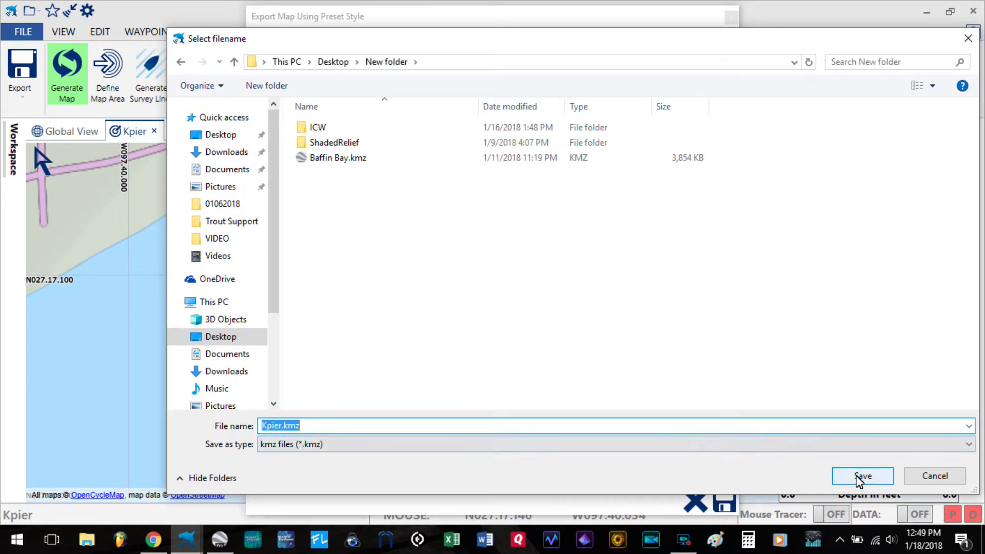
pyautogui.click(860, 478)
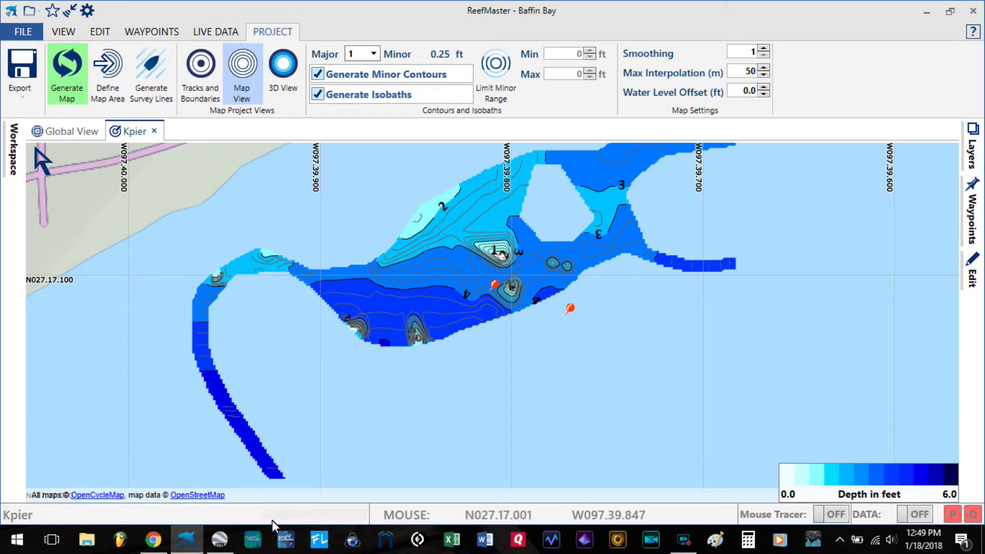
# - Import Kpier.kmz from Desktop\New folder into Google Earth Pro, showing all file types
pyautogui.click(221, 540)
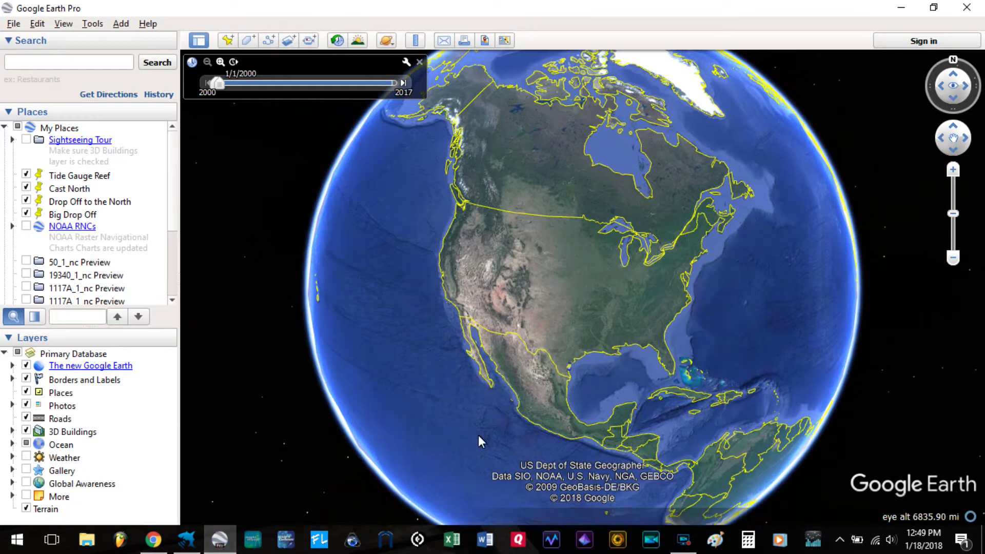
pyautogui.click(14, 23)
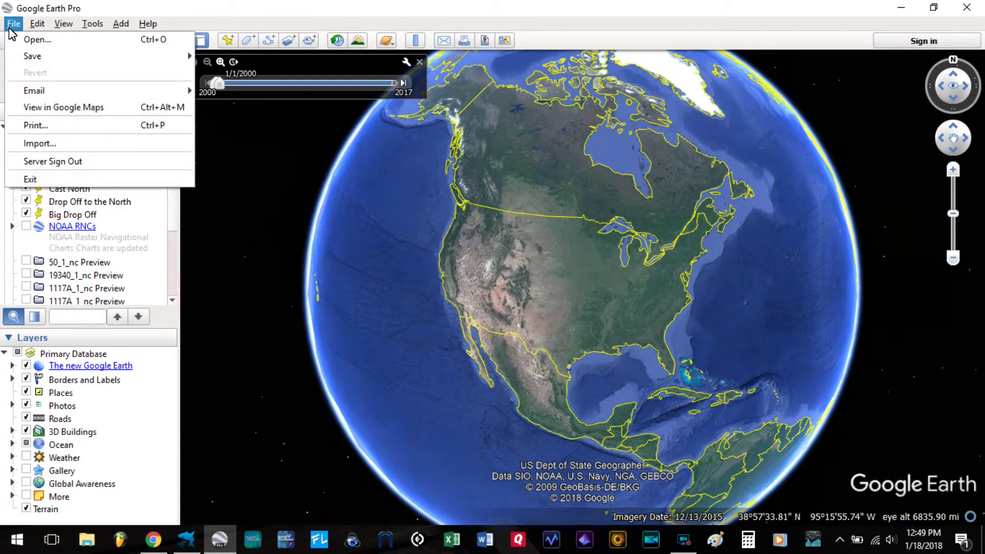
pyautogui.click(40, 144)
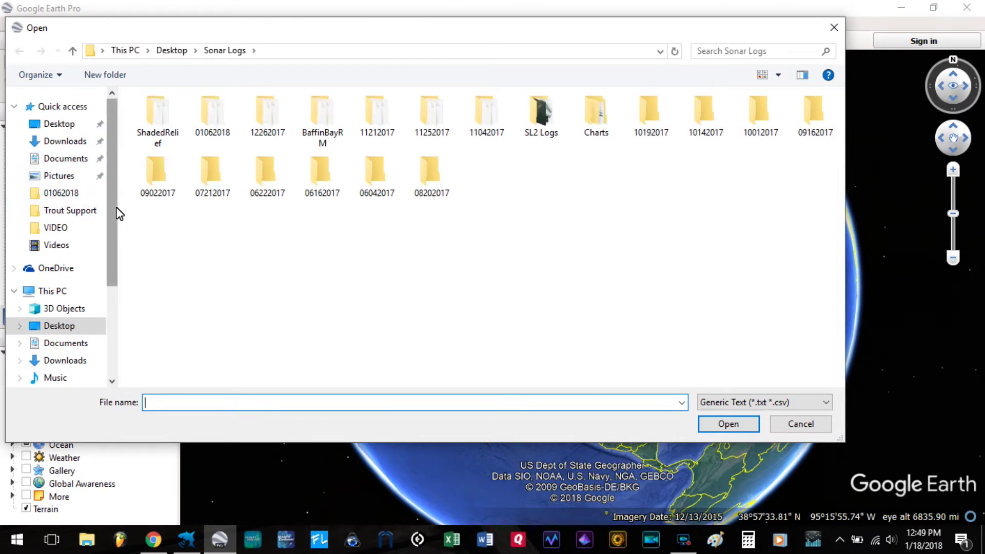
pyautogui.click(61, 124)
pyautogui.doubleClick(245, 157)
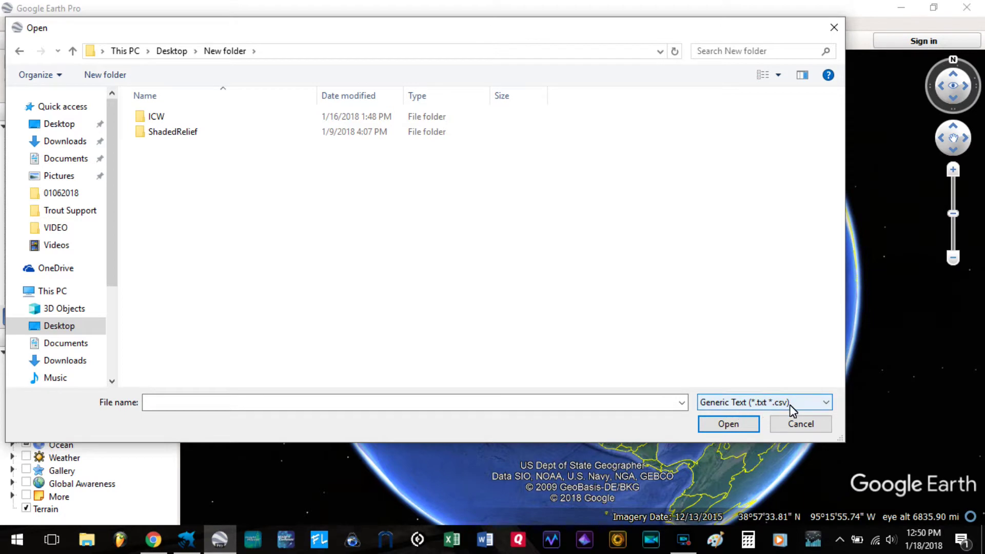
pyautogui.click(828, 403)
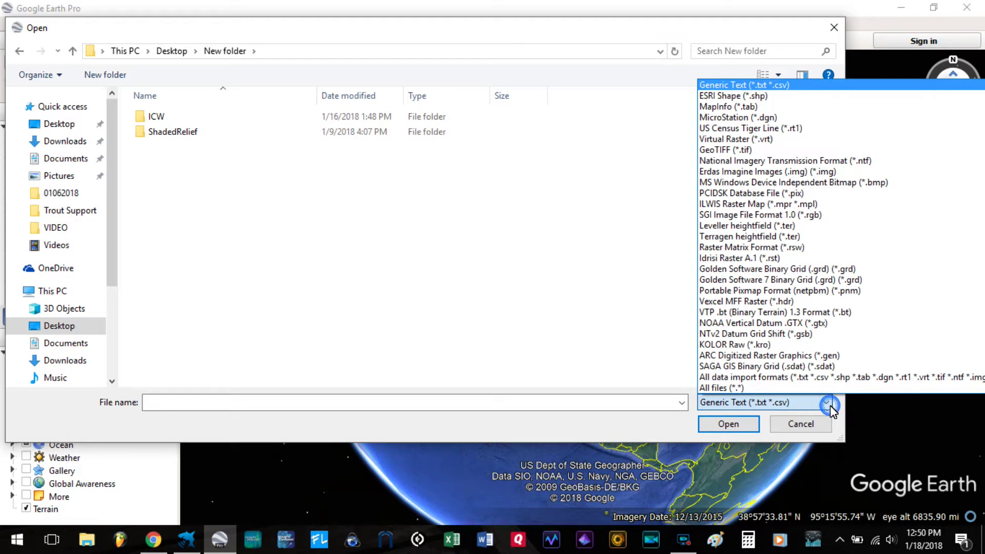
pyautogui.click(776, 385)
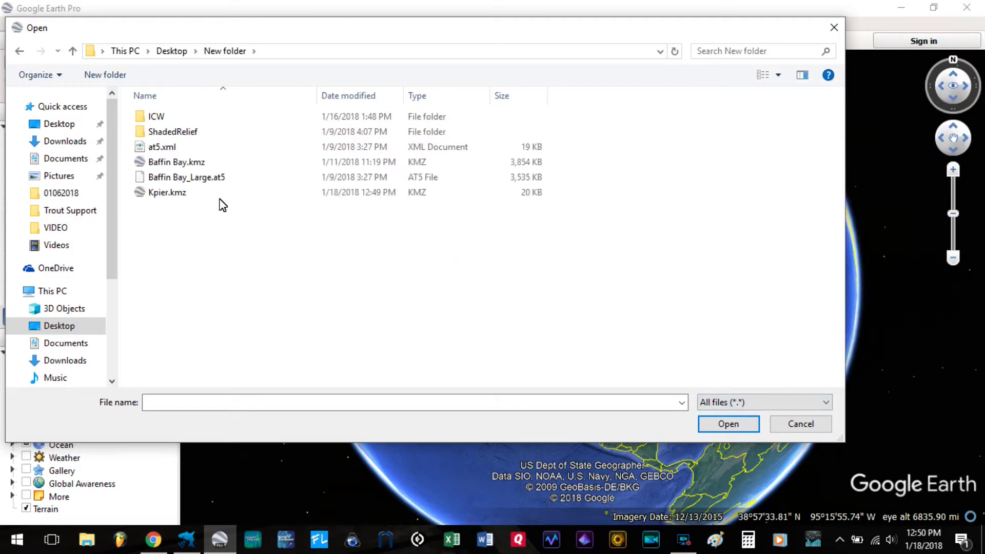
pyautogui.doubleClick(167, 195)
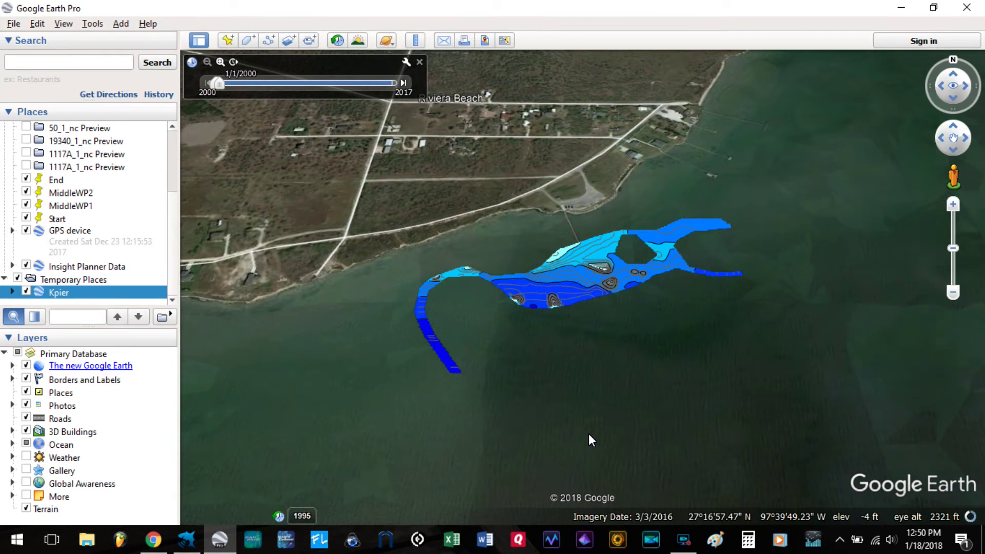
# - Zoom in and out on the Kpier contour overlay beside the pier
pyautogui.scroll(3, 567, 251)
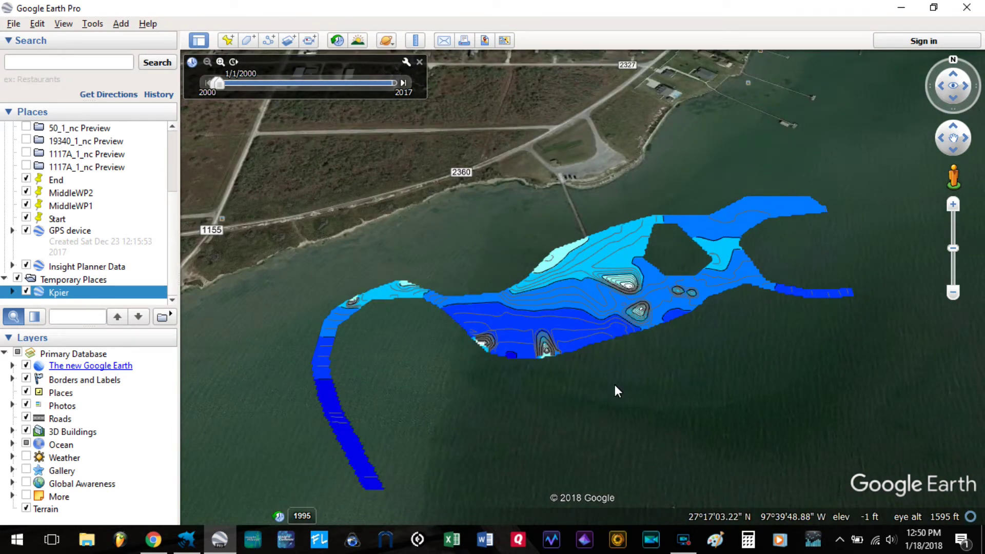
pyautogui.scroll(2, 614, 391)
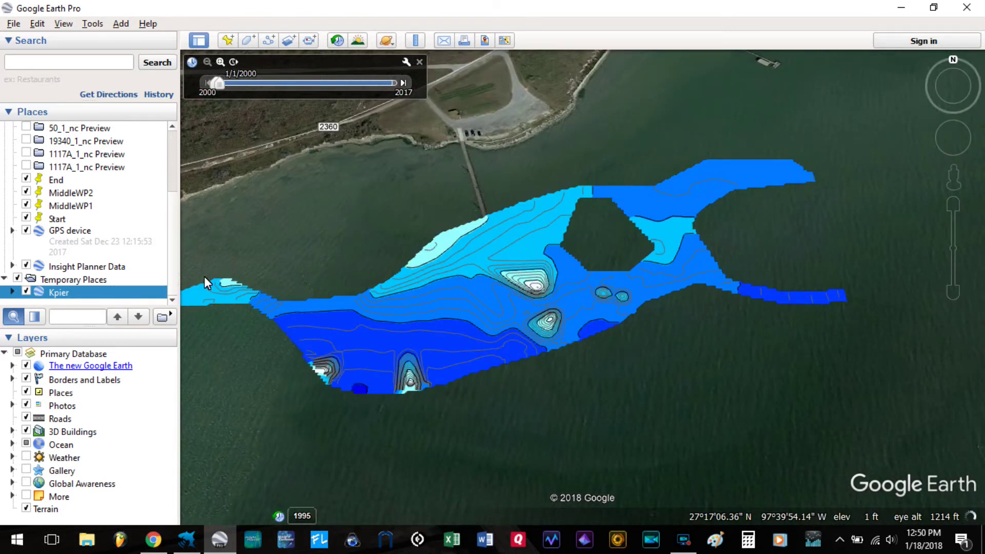
pyautogui.scroll(-2, 245, 235)
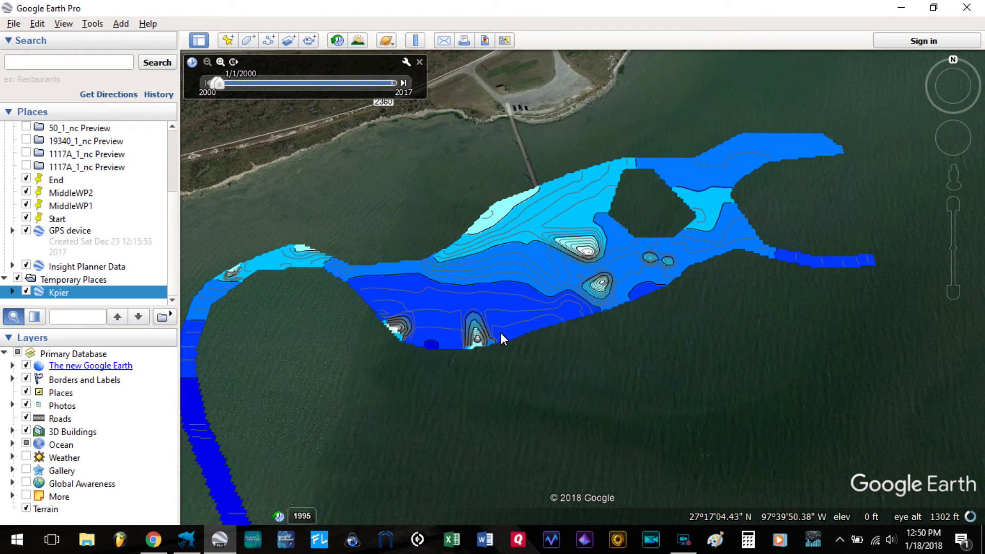
pyautogui.scroll(-2, 501, 332)
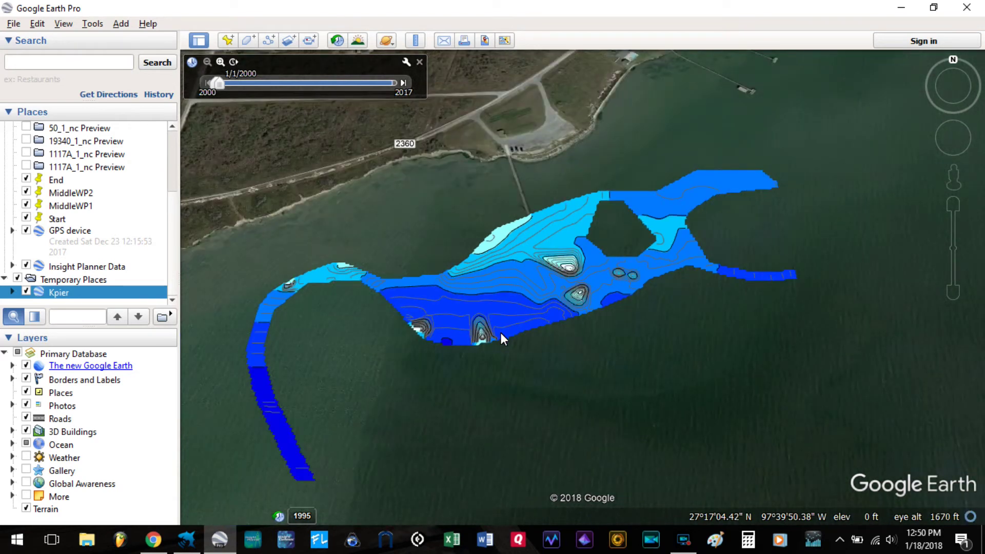